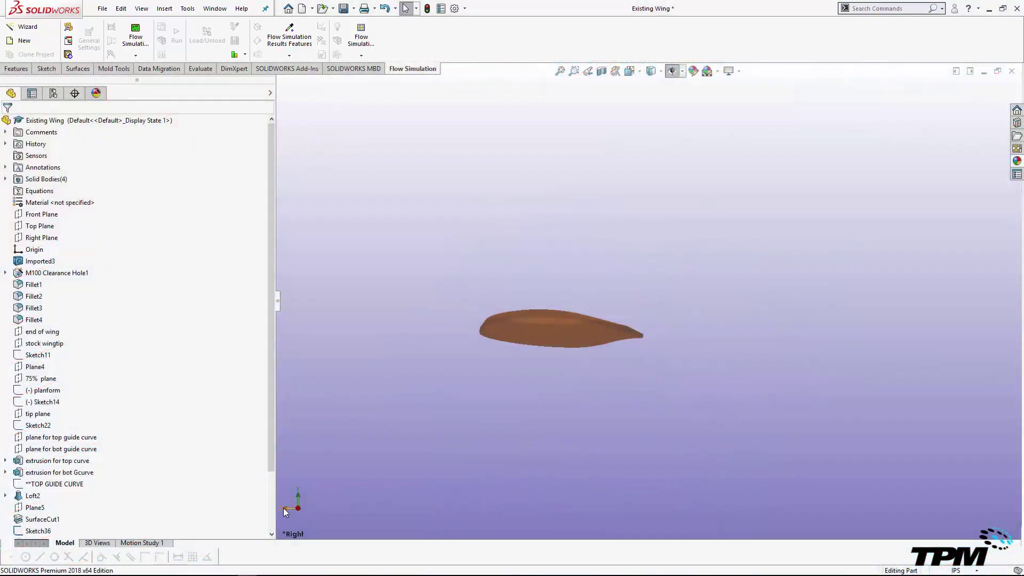
View the wing from the front and top, then orbit into a zoomed, tilted 3-D view.
click(285, 510)
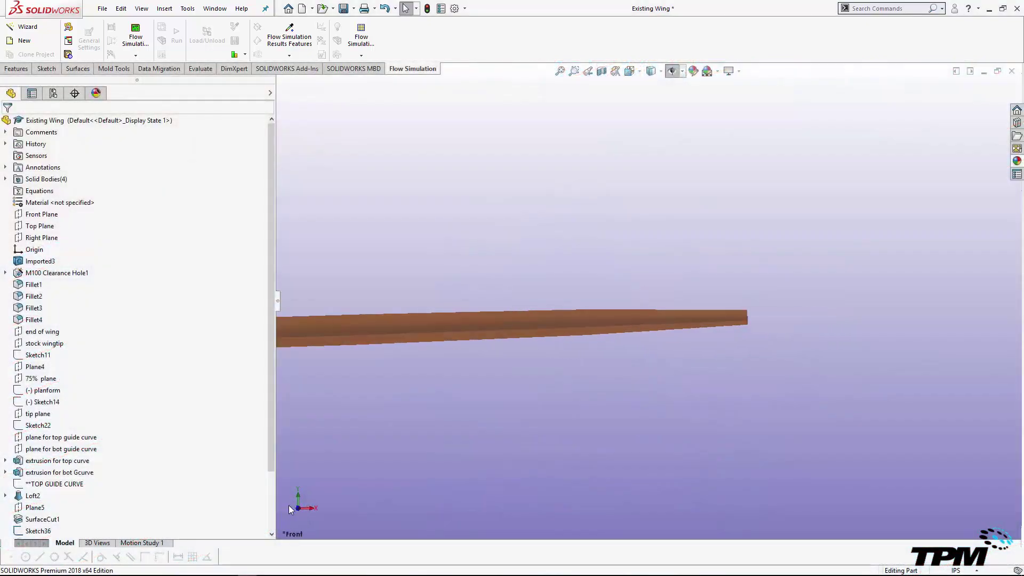
click(297, 495)
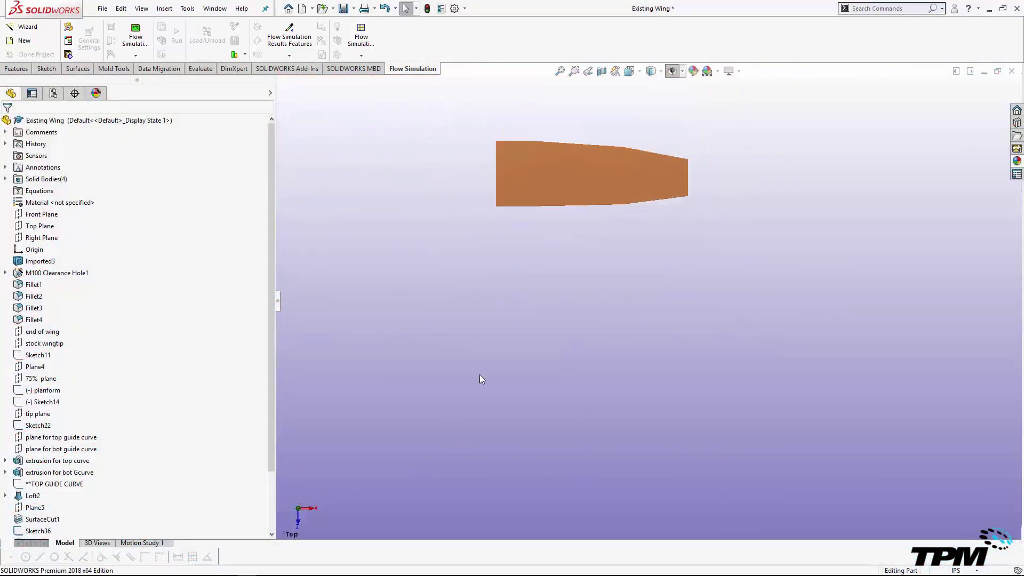
scroll(617, 98, down, 1)
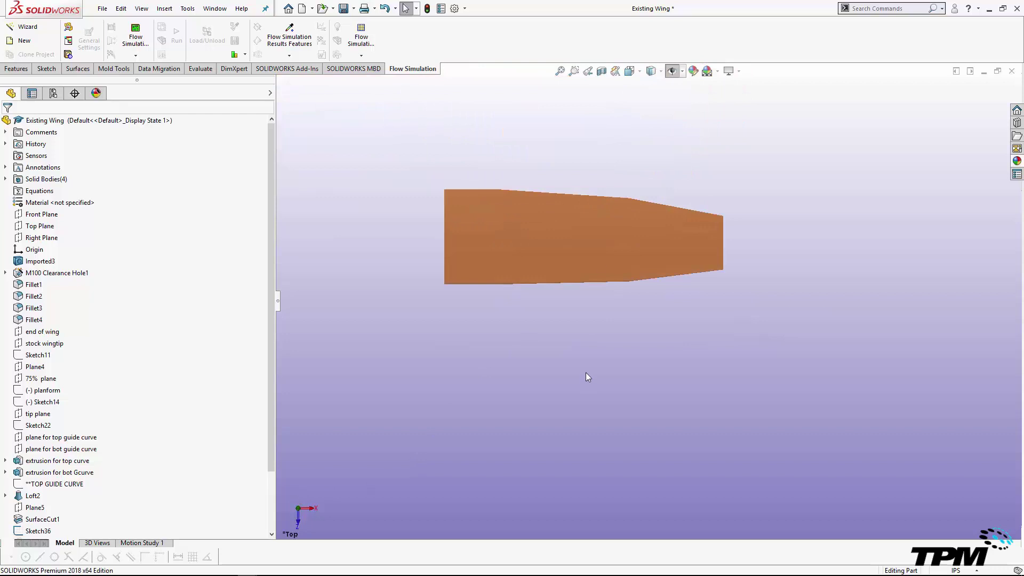
middle_drag(586, 373, 562, 286)
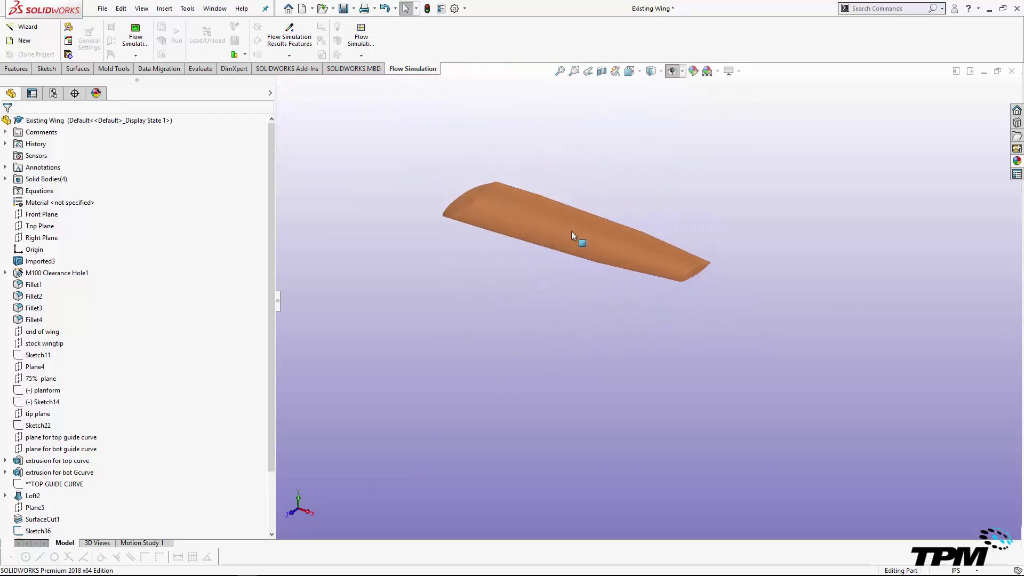
scroll(572, 221, down, 2)
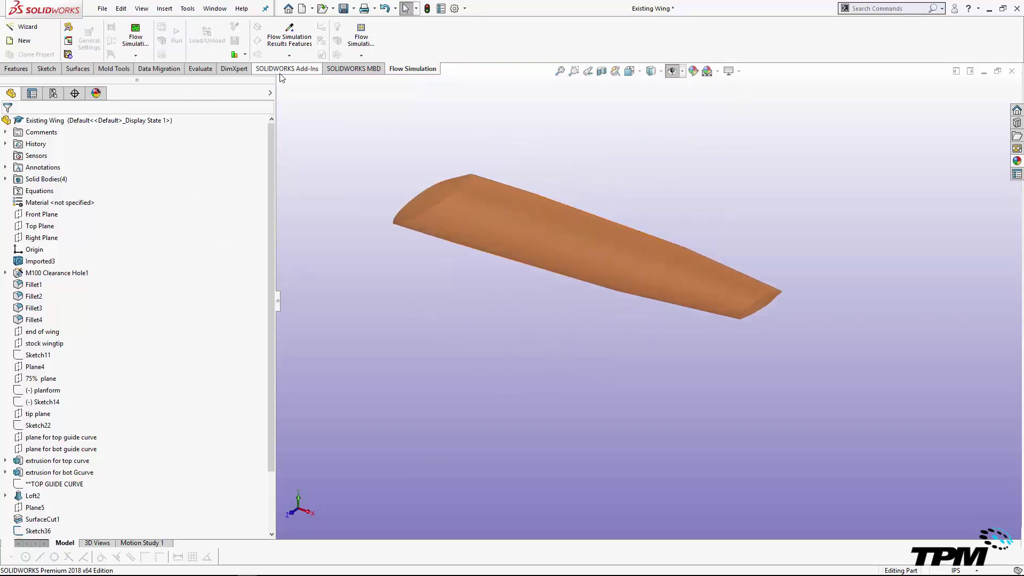
Create a Wizard project with default name, USA units, gravity, External analysis and cavities excluded.
click(17, 29)
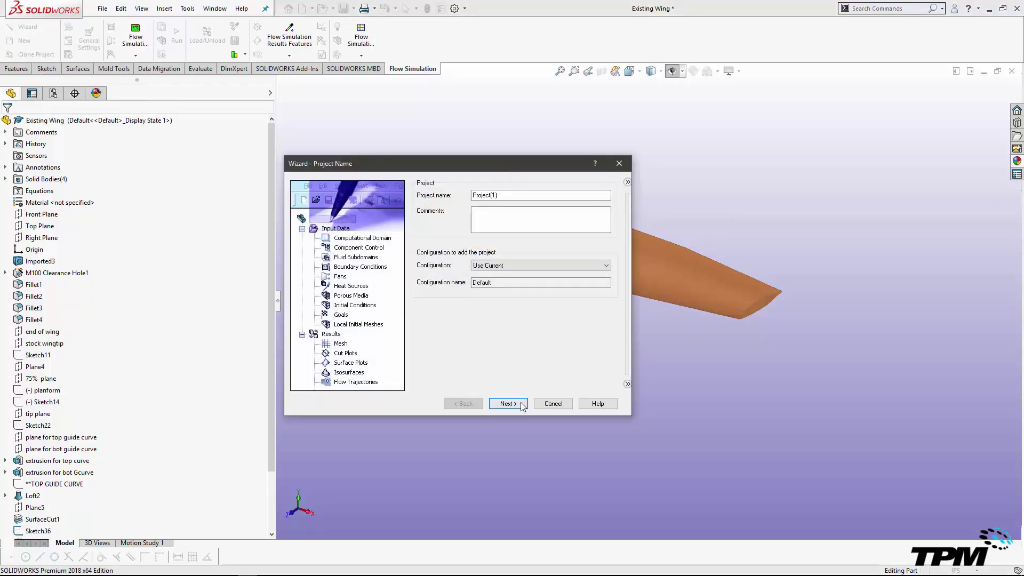
click(522, 405)
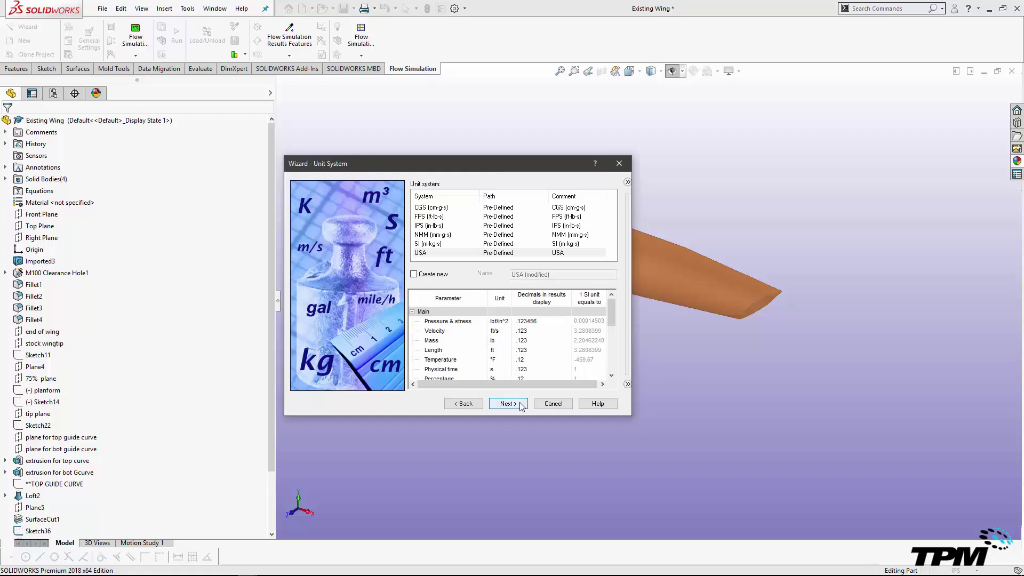
click(522, 406)
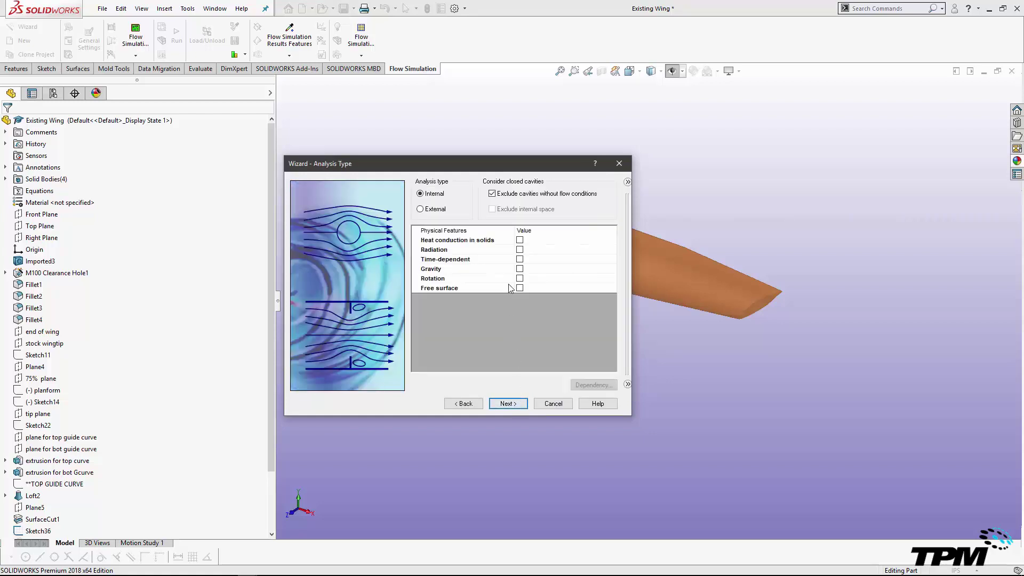
click(519, 269)
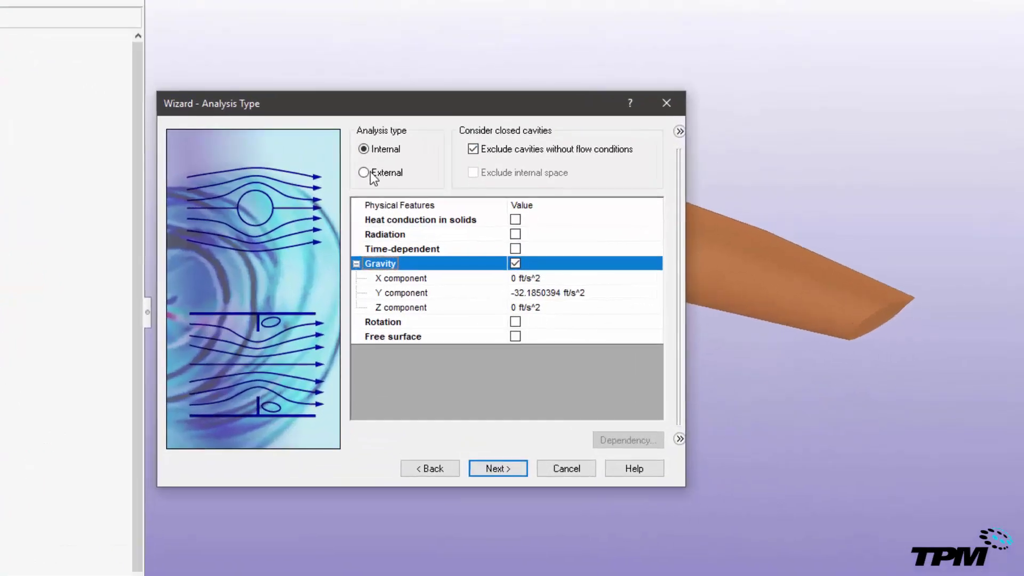
click(420, 209)
click(455, 104)
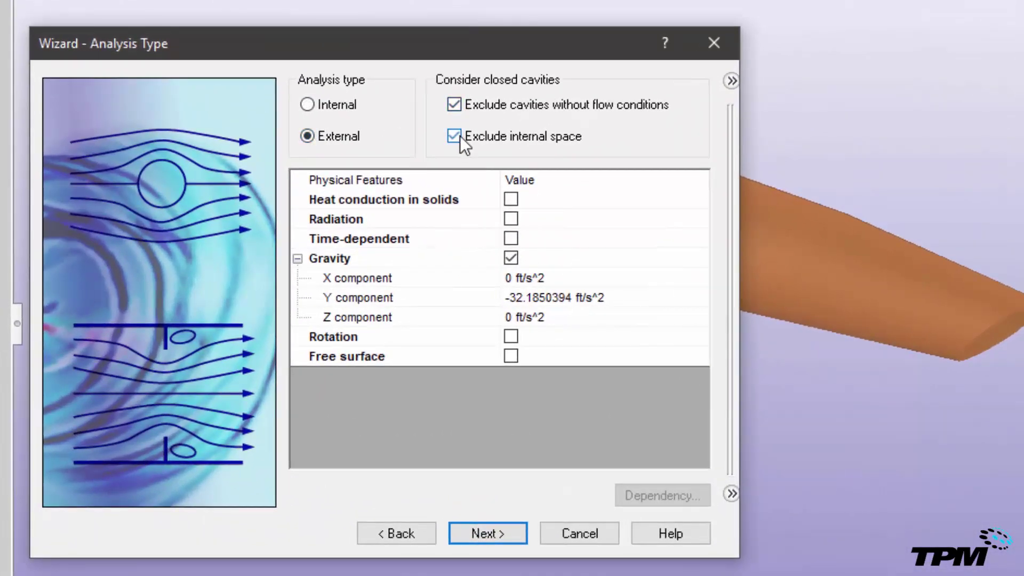
Add Air from the predefined gases as the project fluid.
click(514, 530)
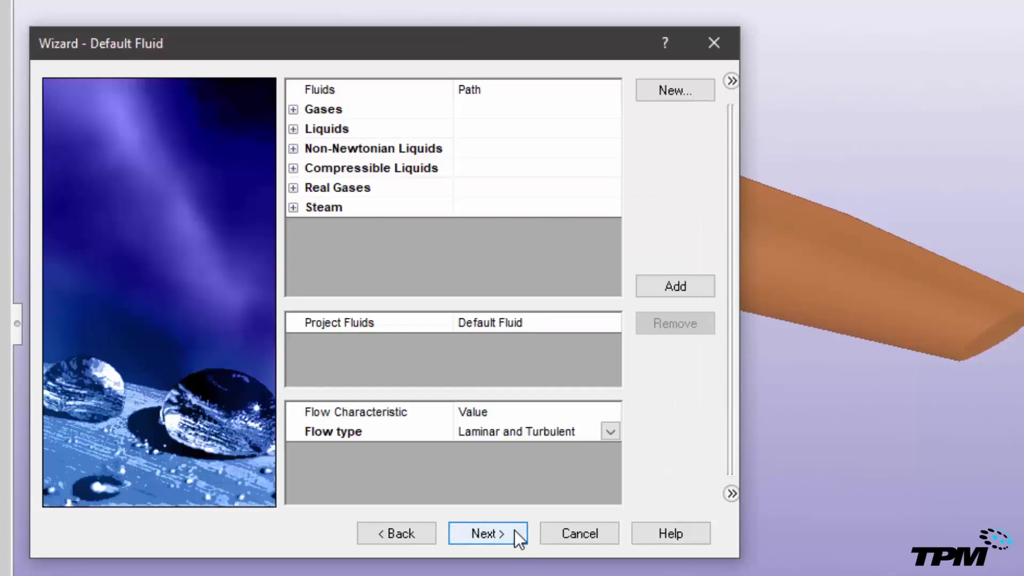
click(294, 109)
click(342, 169)
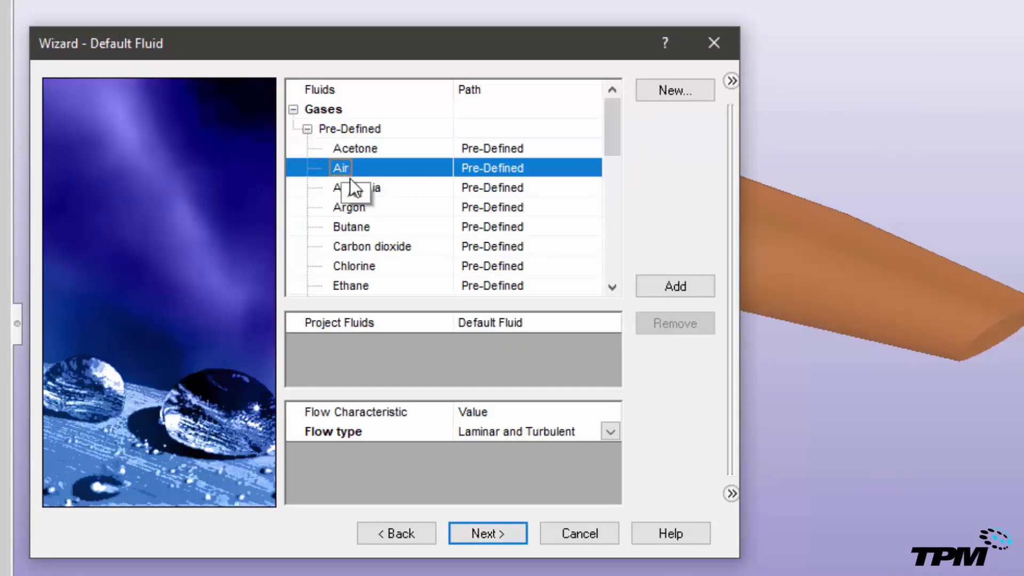
click(676, 286)
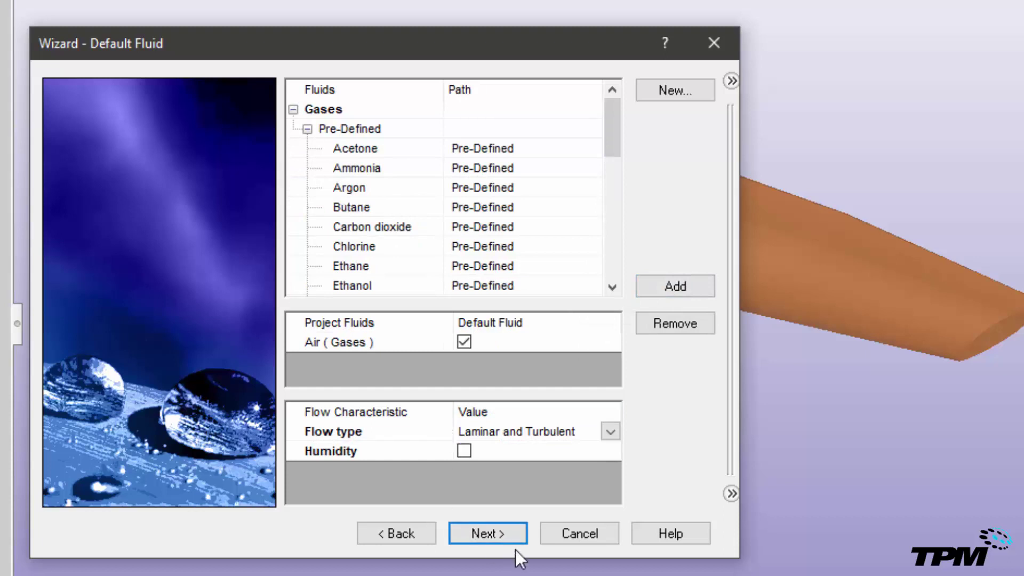
click(616, 434)
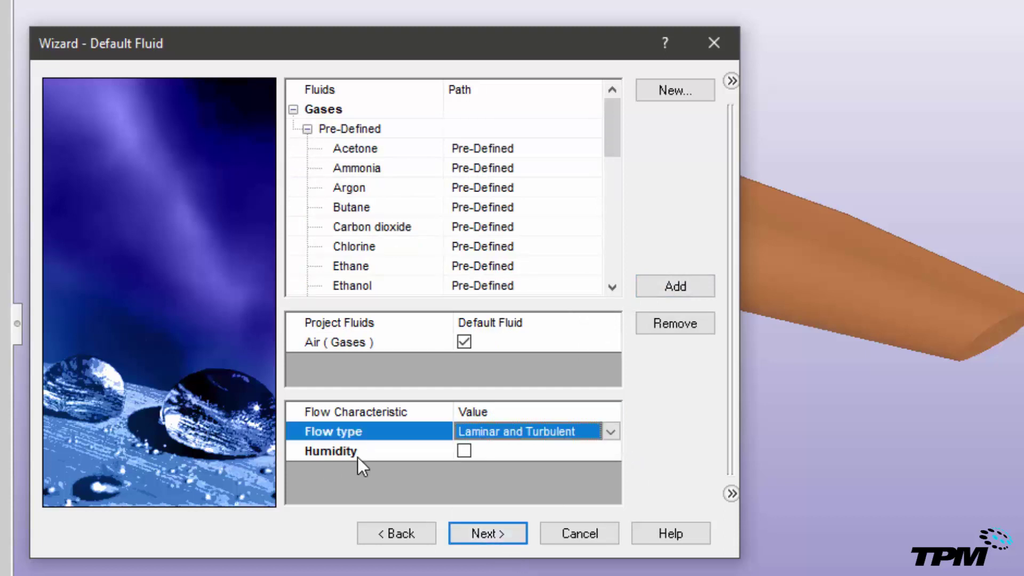
Keep default wall conditions, set X-direction velocity to 100 ft/s, and finish the project.
click(488, 531)
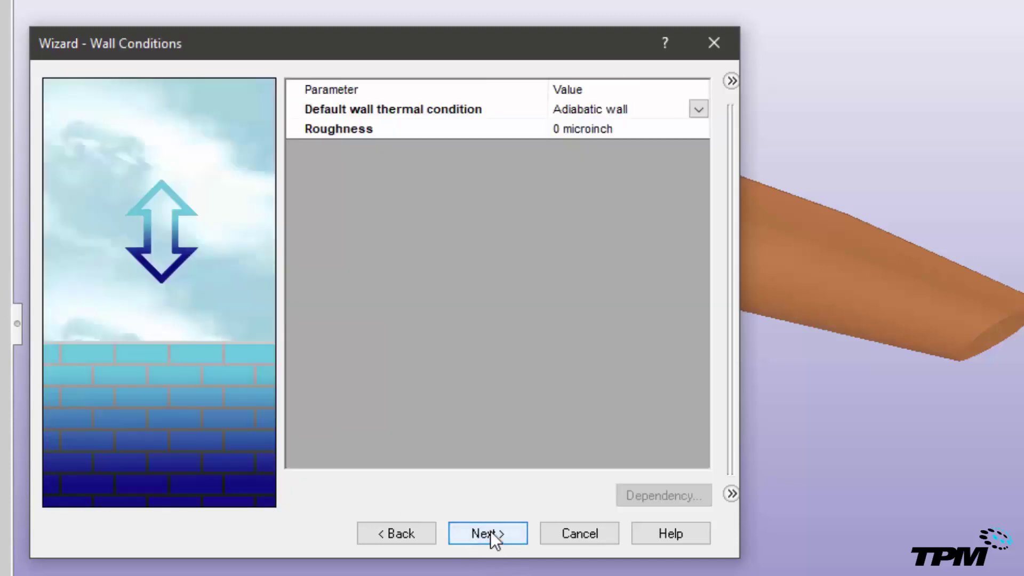
click(491, 530)
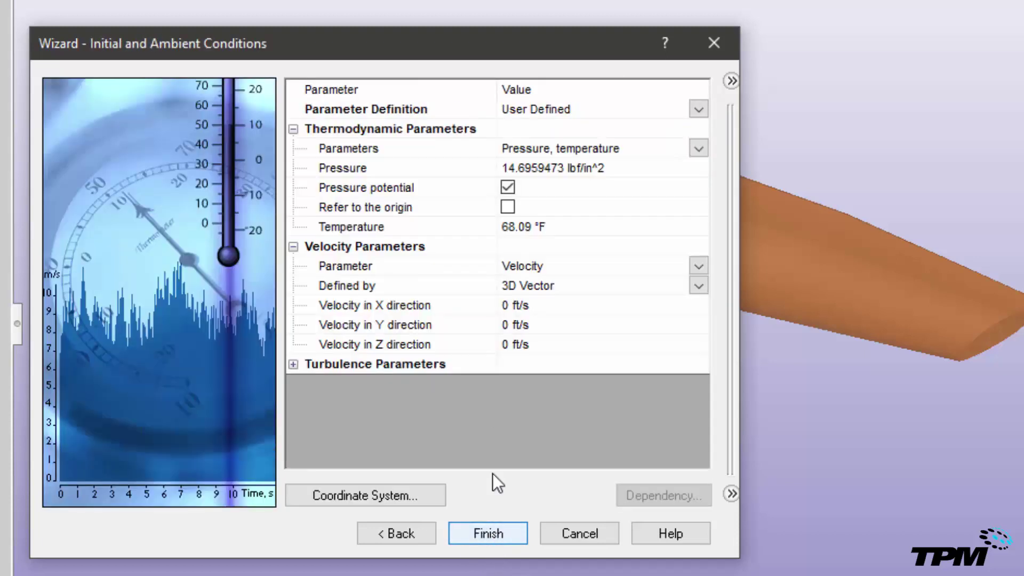
click(500, 307)
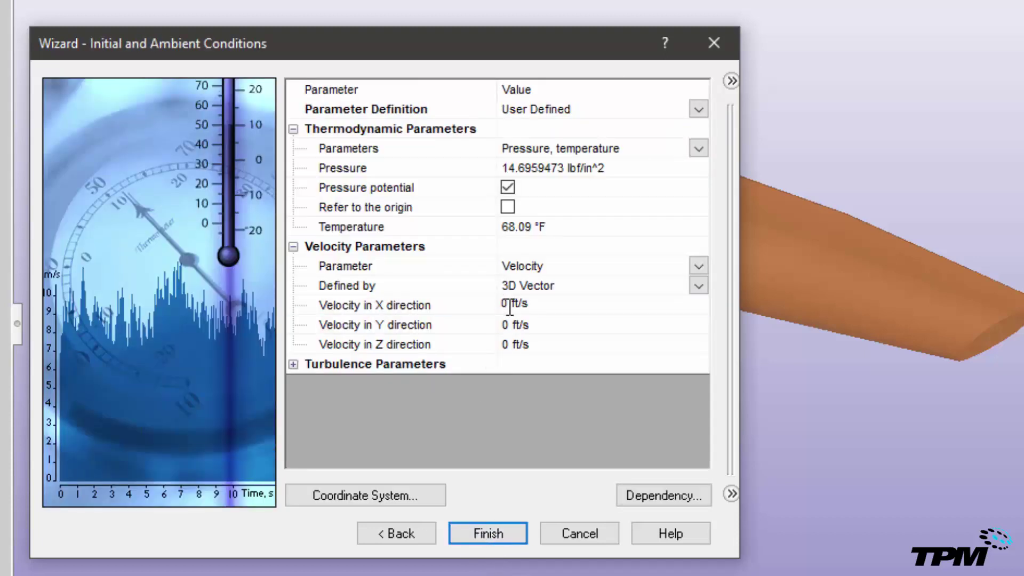
drag(508, 307, 484, 308)
text(100)
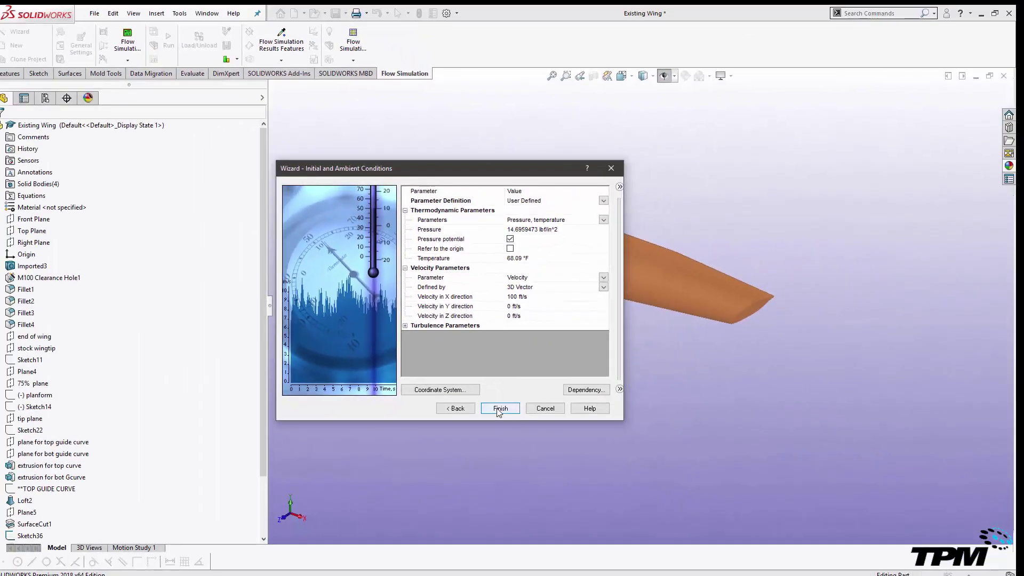
click(488, 461)
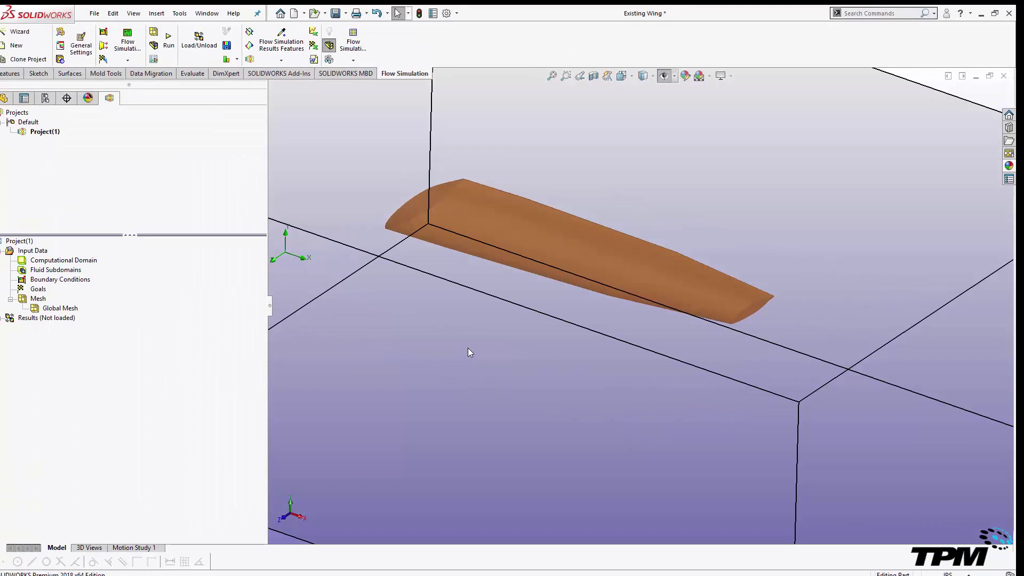
Inspect the computational domain box around the wing from the right, front and an angled view.
key(ctrl+4)
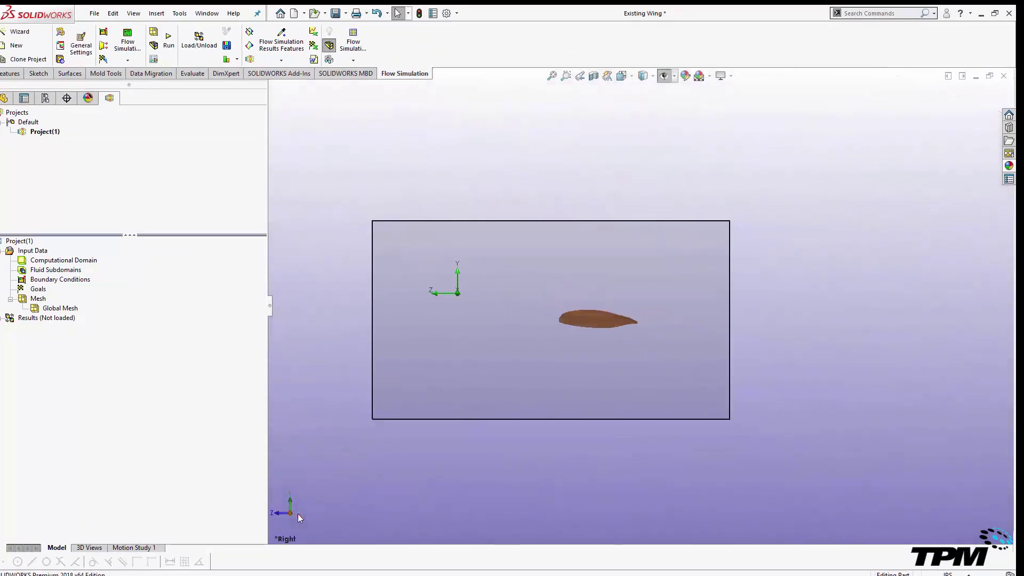
click(278, 513)
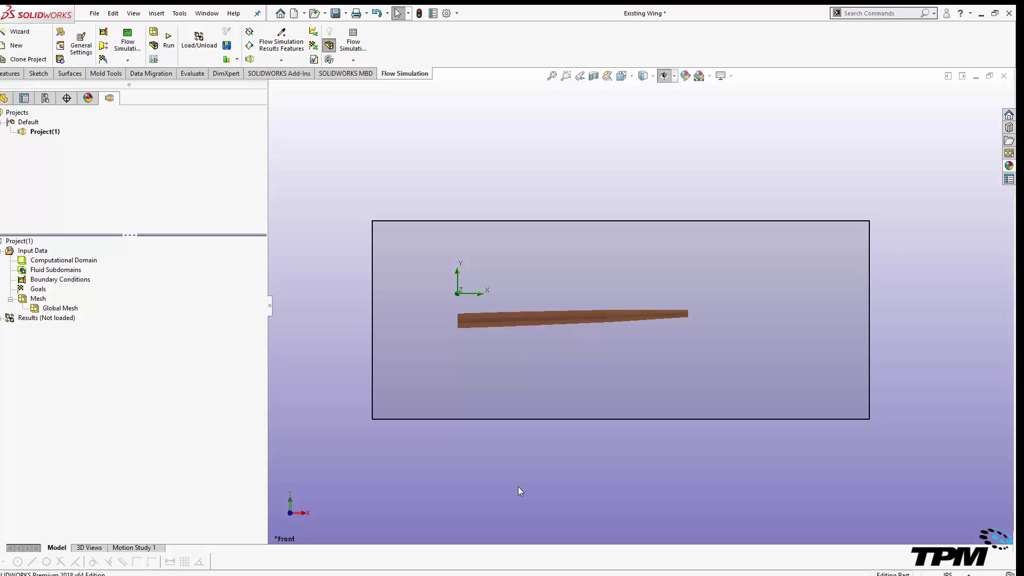
middle_drag(577, 363, 544, 411)
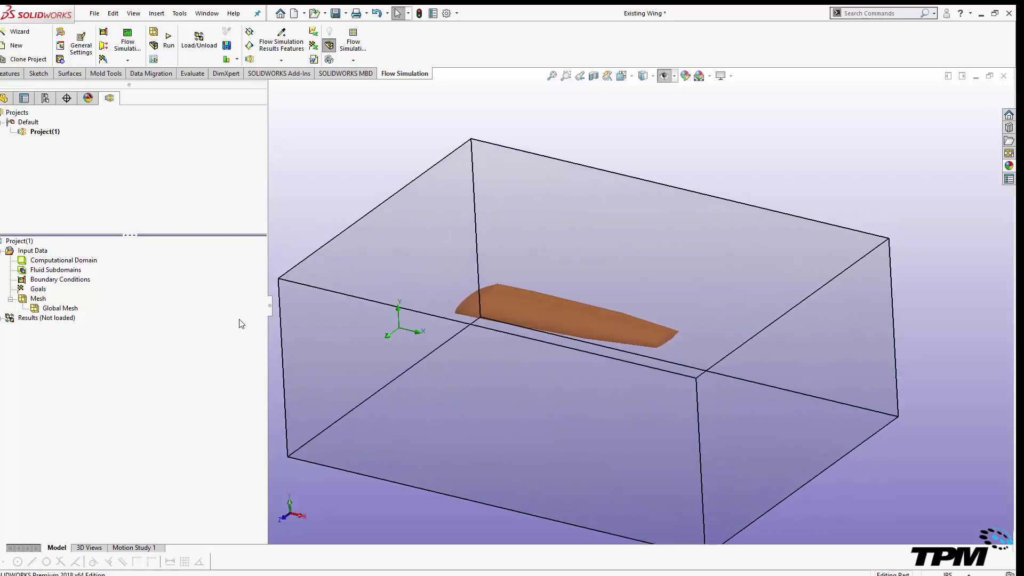
Drag the domain's top, bottom and side faces outward, pushing Z min to about -22.86 ft.
click(51, 262)
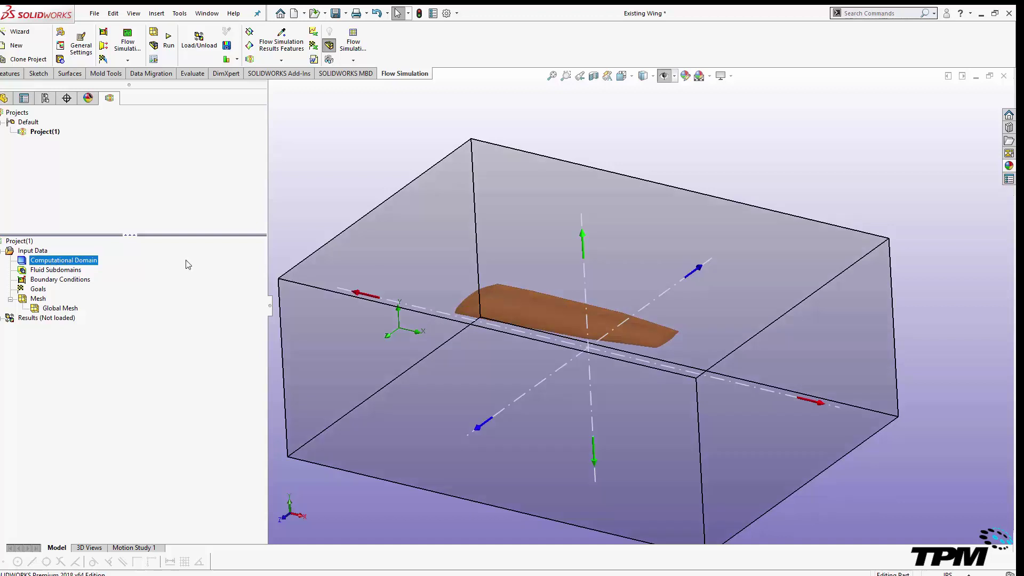
drag(584, 235, 574, 150)
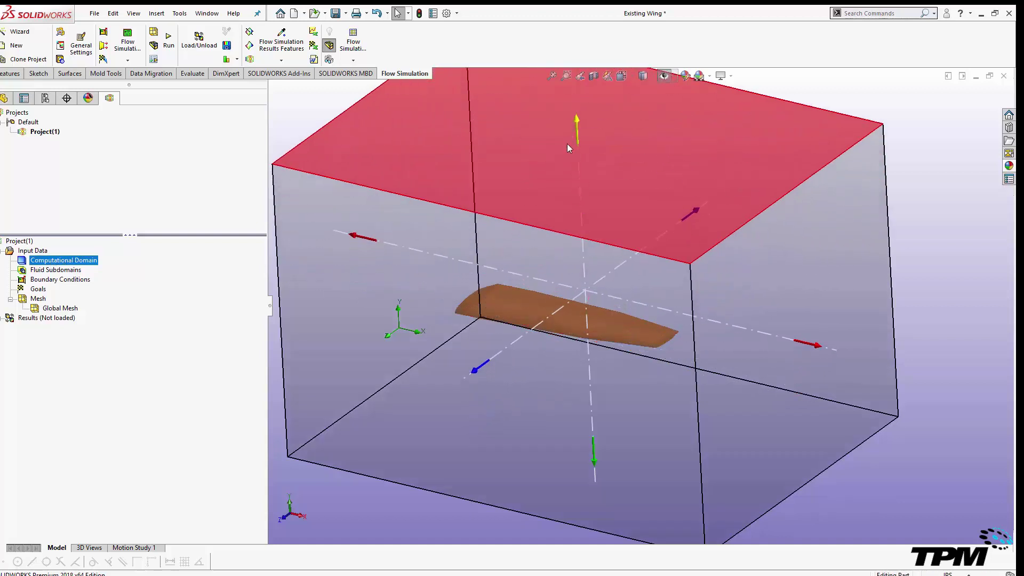
drag(595, 461, 598, 540)
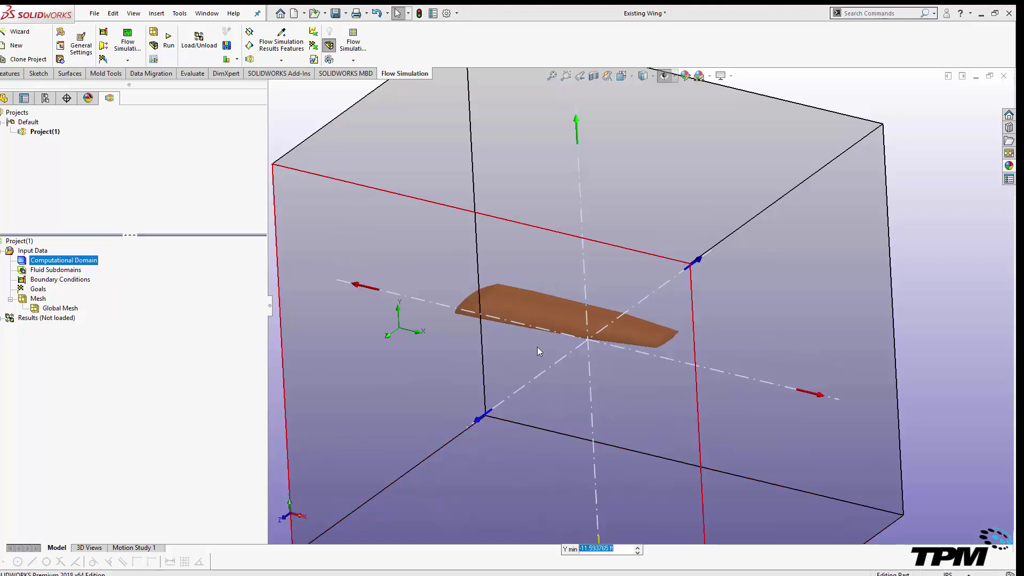
middle_drag(535, 341, 472, 301)
drag(735, 296, 926, 290)
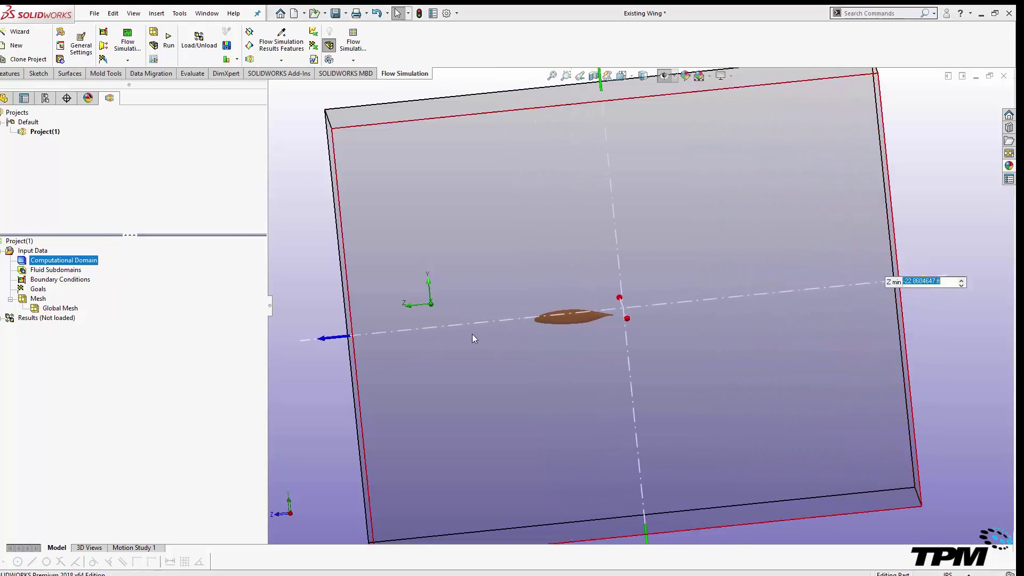
key(ctrl+1)
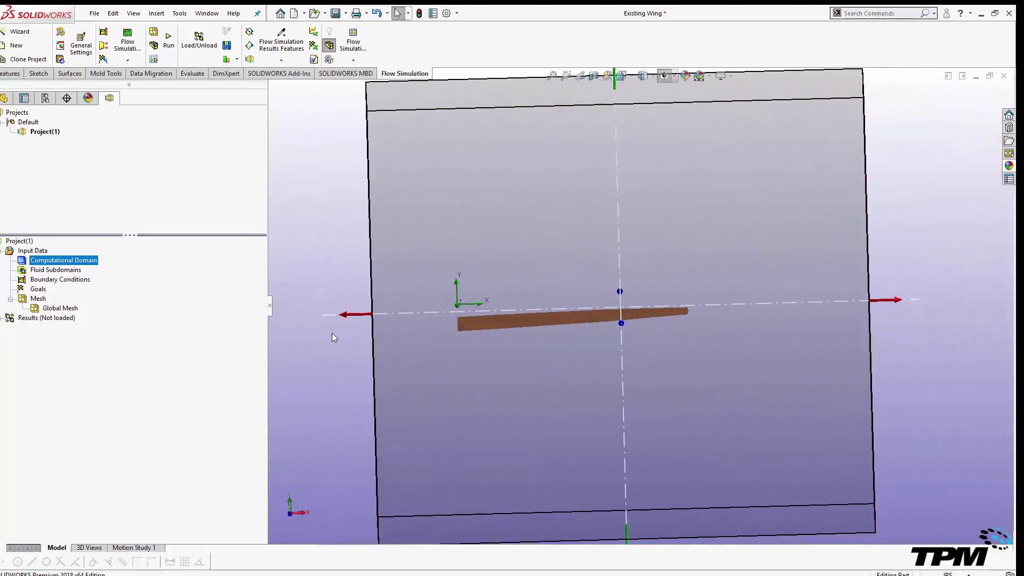
middle_drag(538, 347, 458, 379)
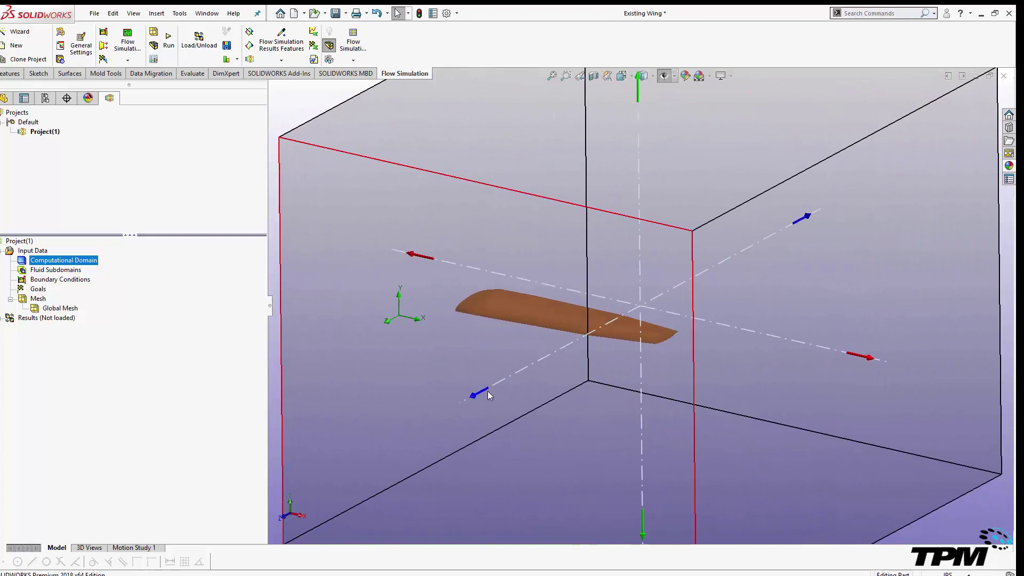
Set global domain refinement to level 1 in Calculation Control Options.
right_click(31, 253)
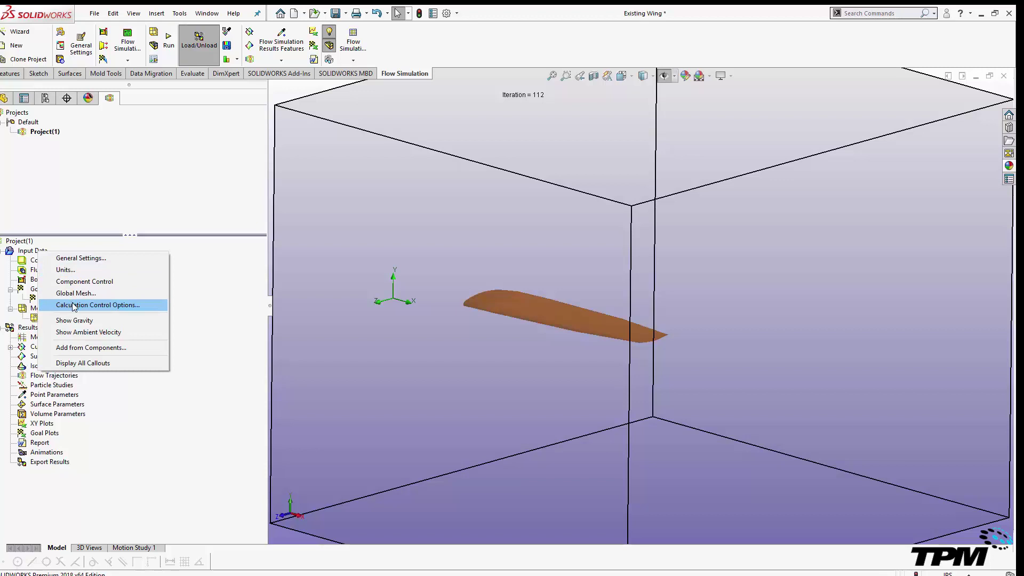
click(72, 304)
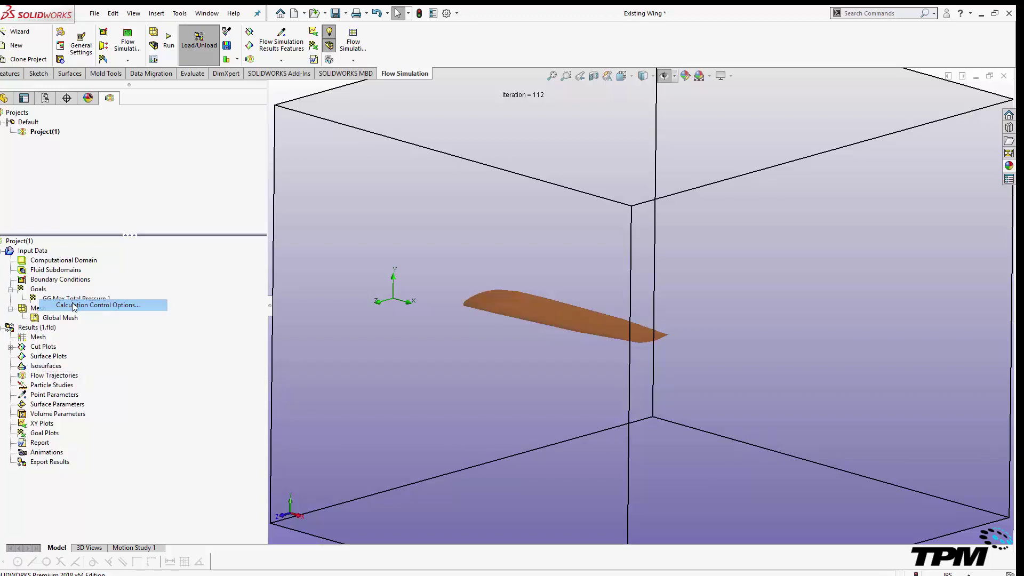
click(408, 217)
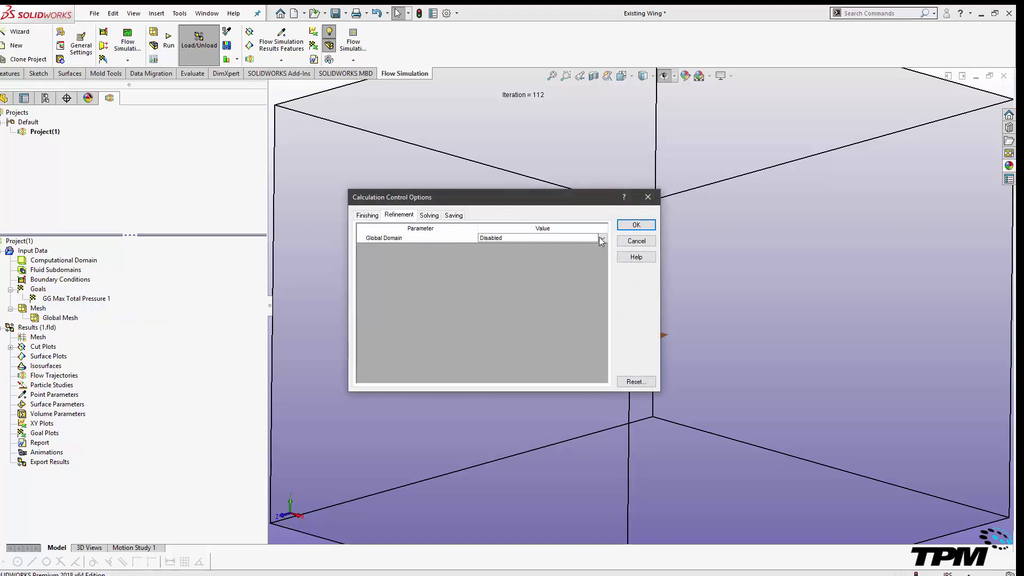
click(603, 239)
click(544, 255)
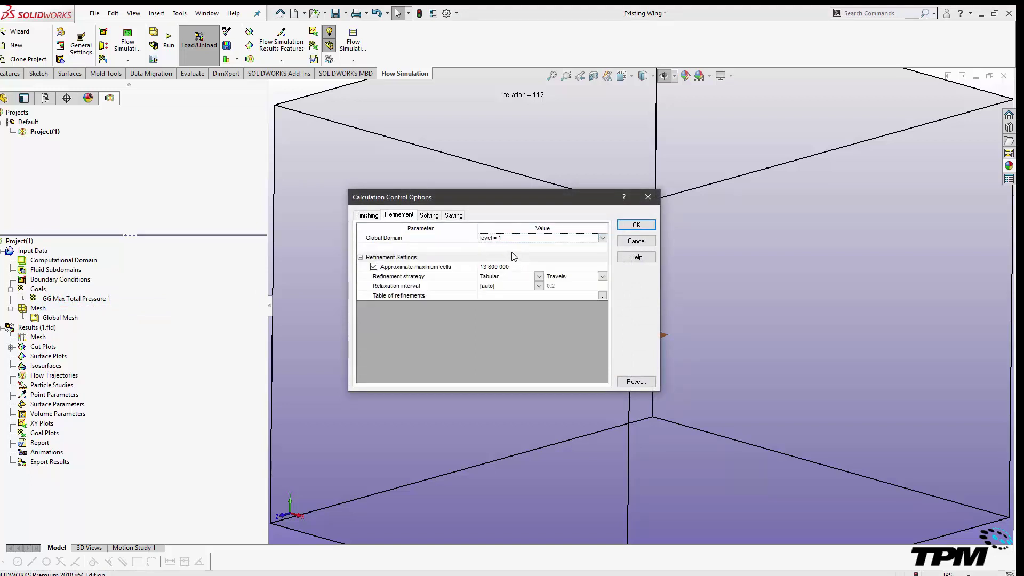
click(636, 225)
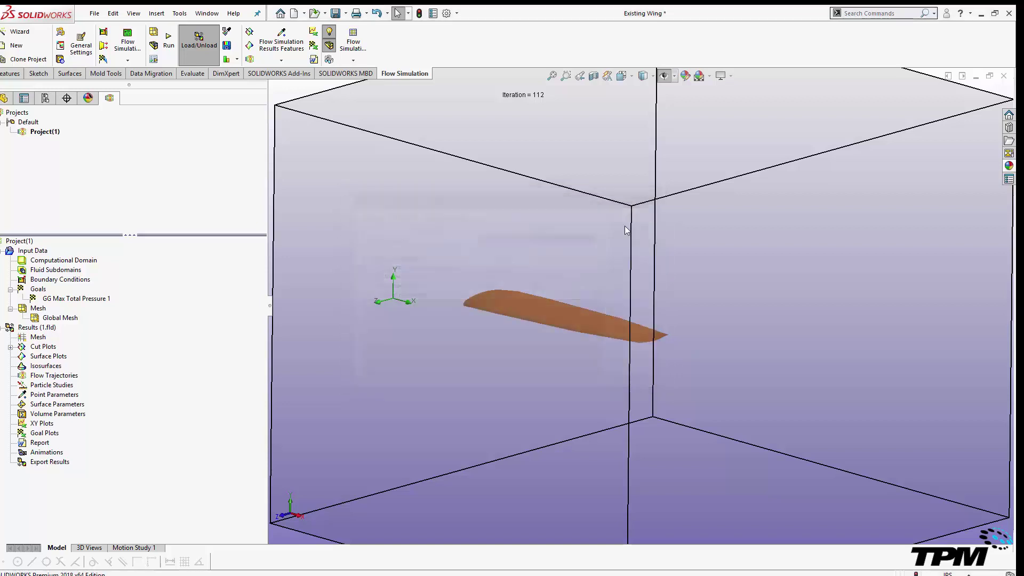
Run a new calculation of Project(1).
right_click(26, 250)
right_click(24, 241)
click(41, 249)
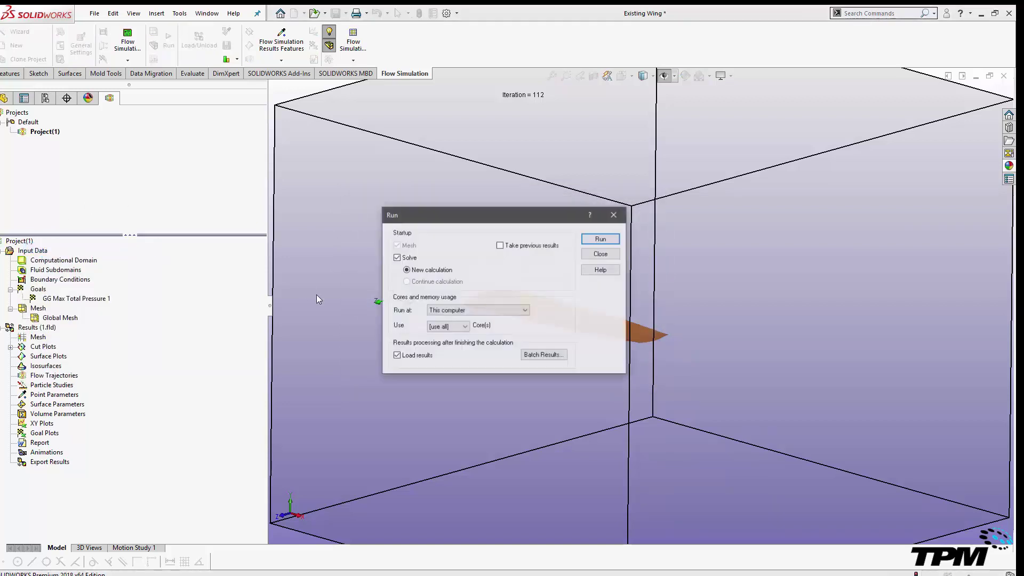
click(601, 239)
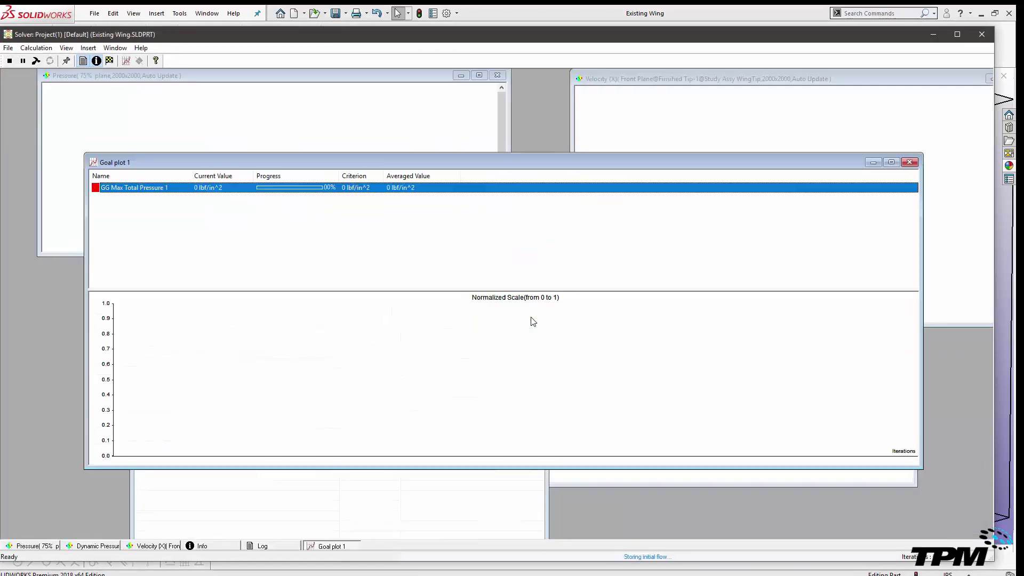
Arrange the solver's pressure preview and goal plot while the calculation runs to completion.
click(435, 130)
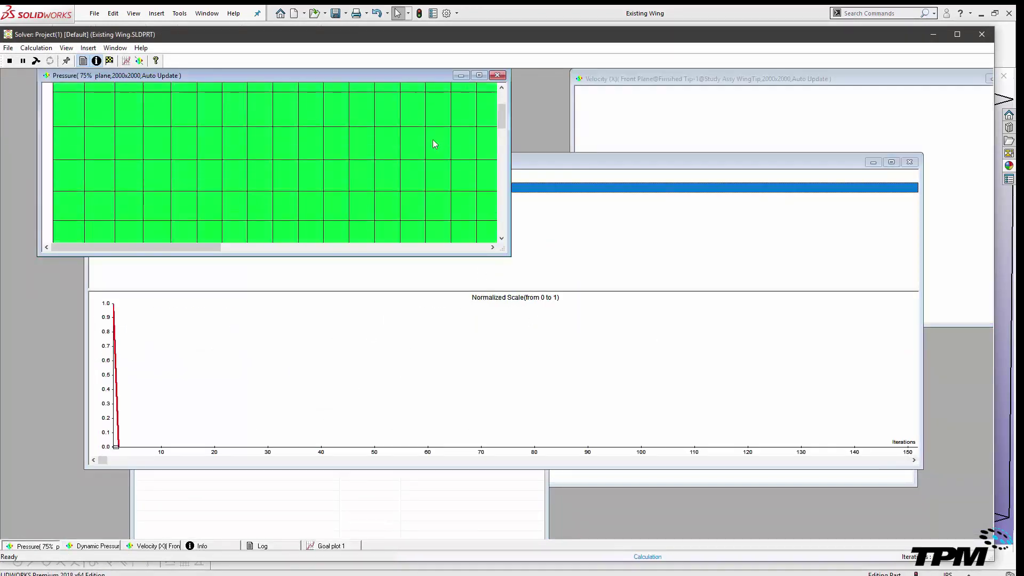
scroll(336, 217, down, 3)
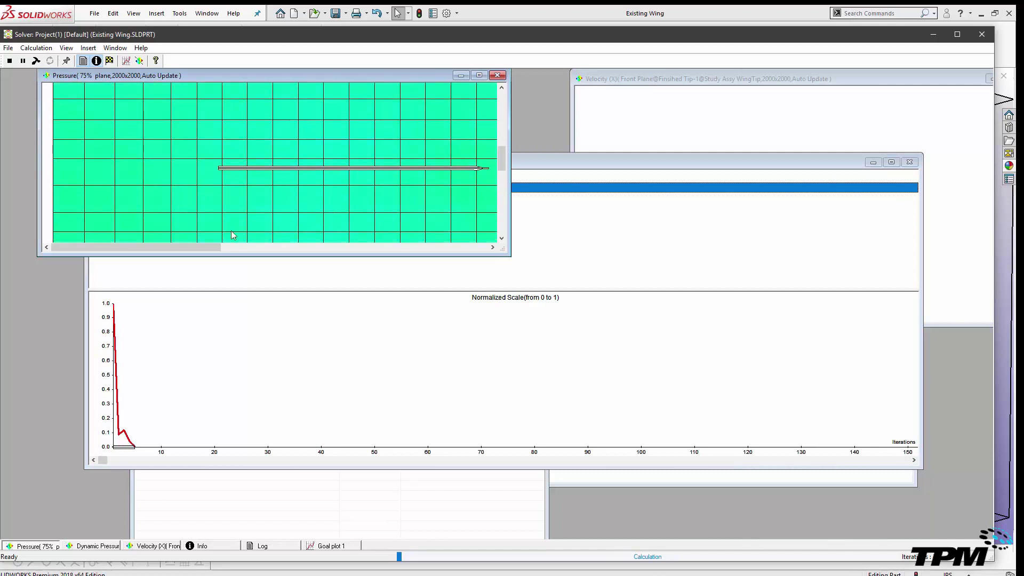
drag(195, 247, 311, 263)
drag(529, 167, 523, 236)
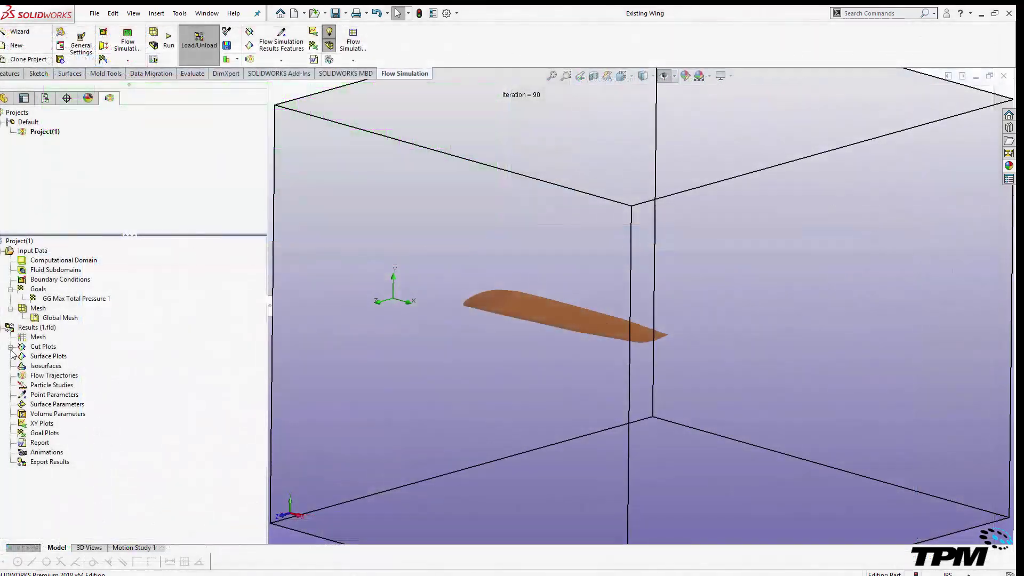
Show Cut Plot 1 and rescale its color bar to 14.691–14.702 lbf/in^2.
click(10, 346)
right_click(57, 357)
click(83, 382)
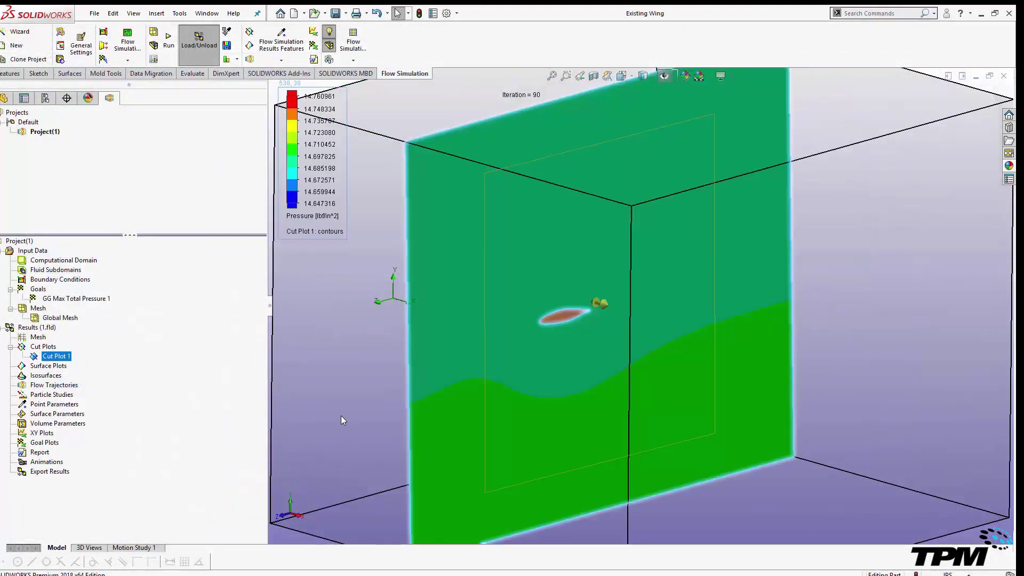
middle_drag(344, 415, 321, 398)
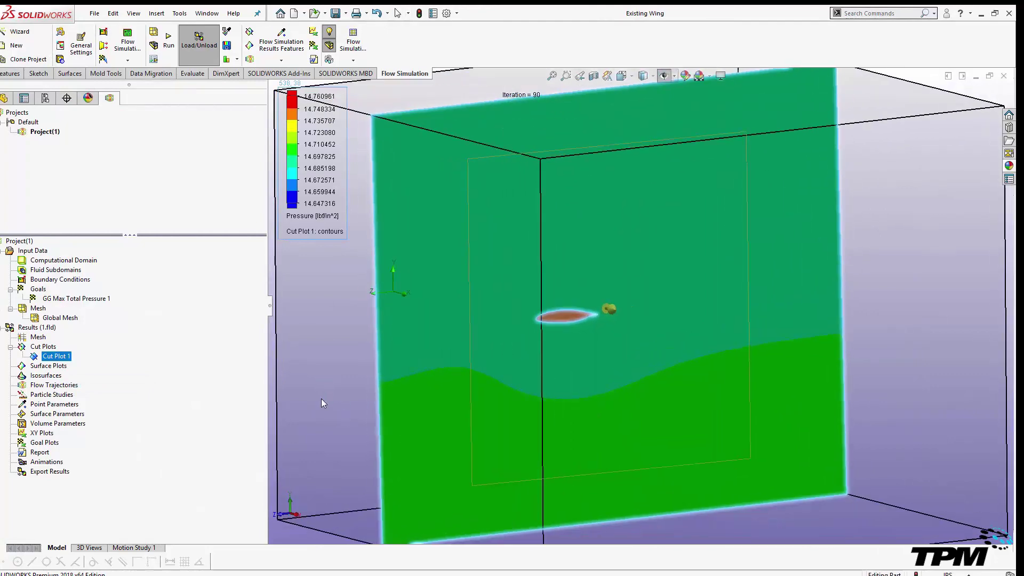
double_click(294, 151)
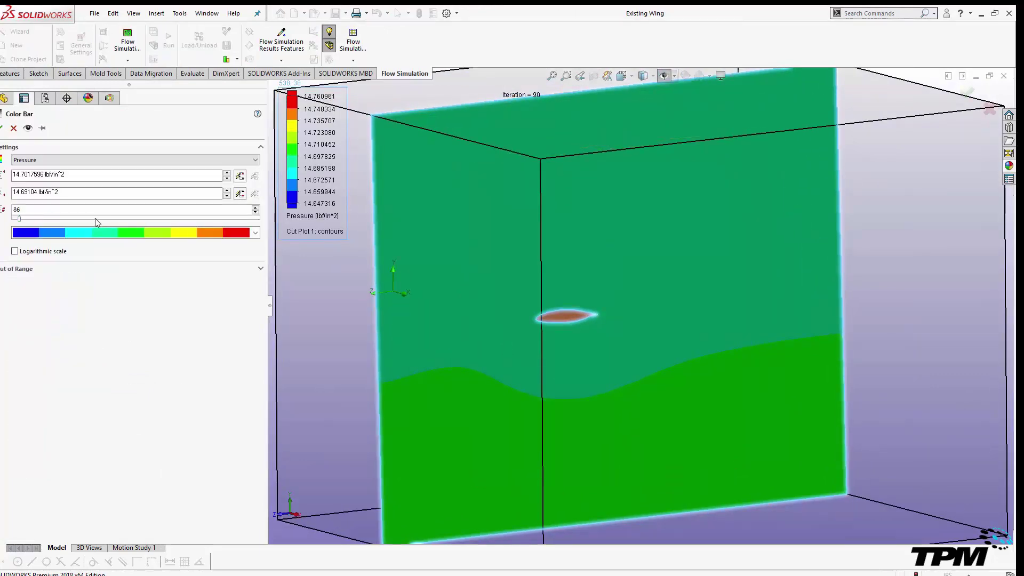
key(Return)
mouse_move(346, 350)
middle_down()
mouse_move(326, 333)
mouse_move(328, 352)
middle_up()
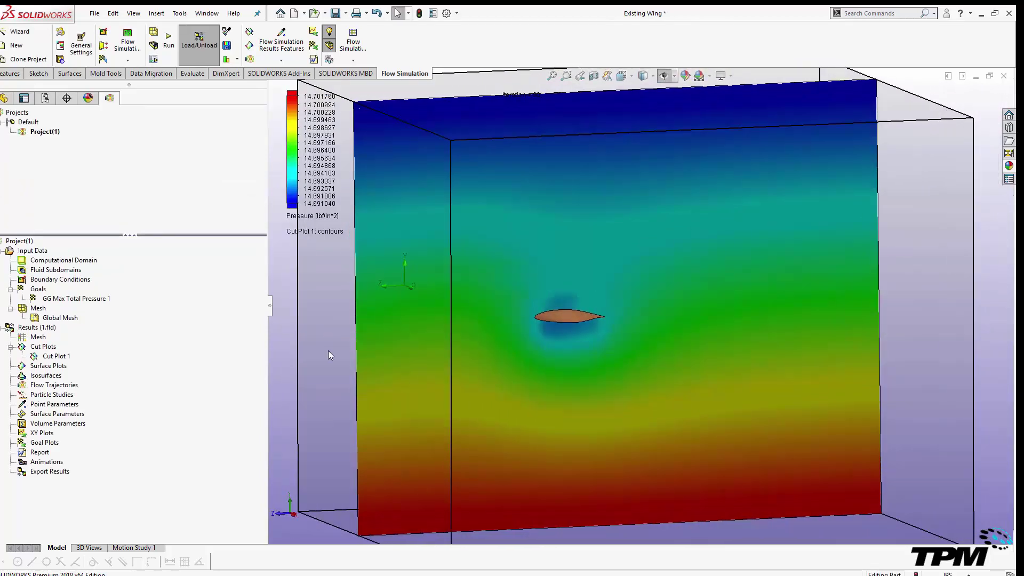
Lower the domain's top face and raise its bottom face toward the wing.
click(294, 515)
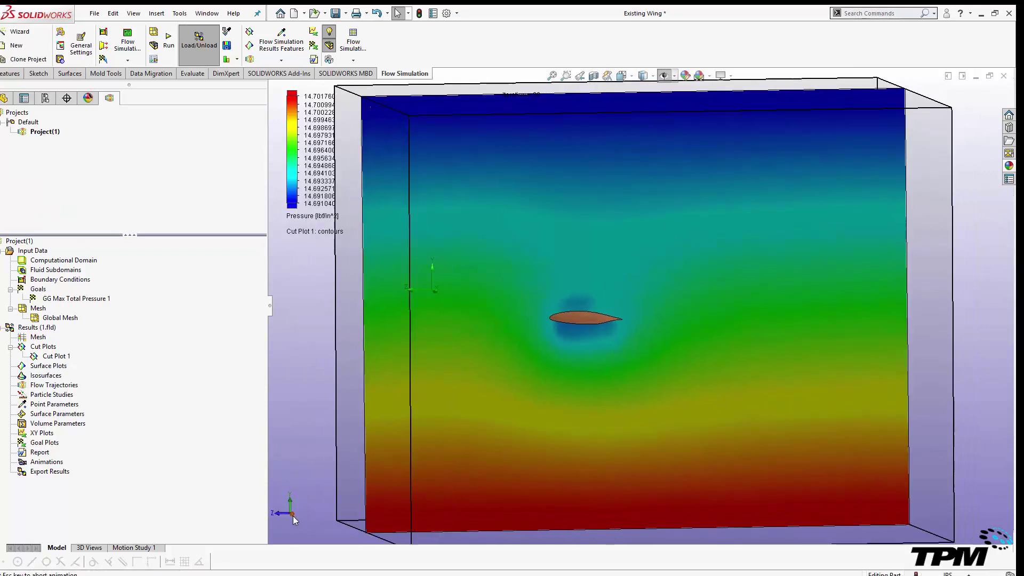
scroll(576, 372, down, 2)
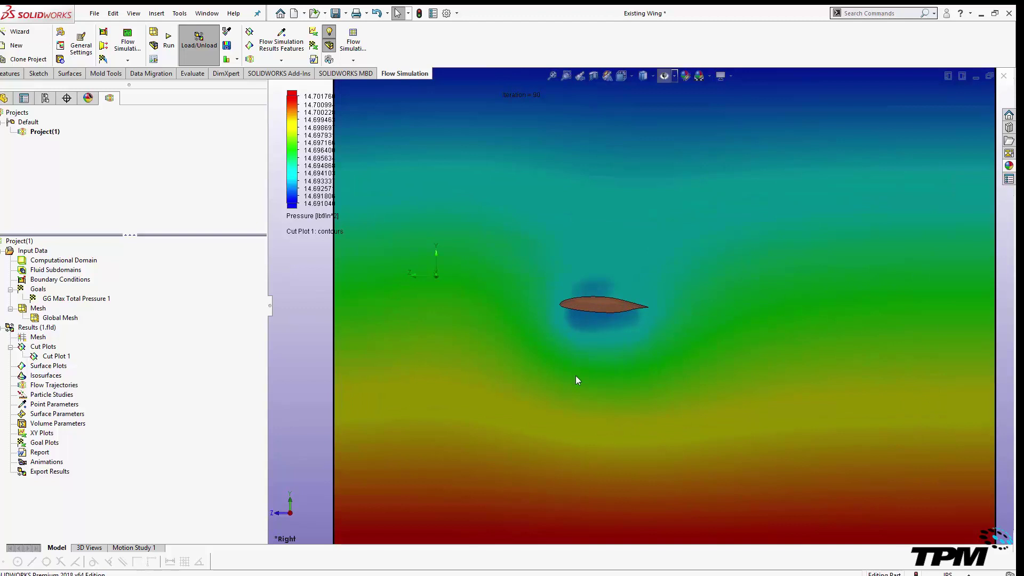
scroll(576, 377, up, 3)
middle_drag(576, 377, 596, 402)
click(64, 260)
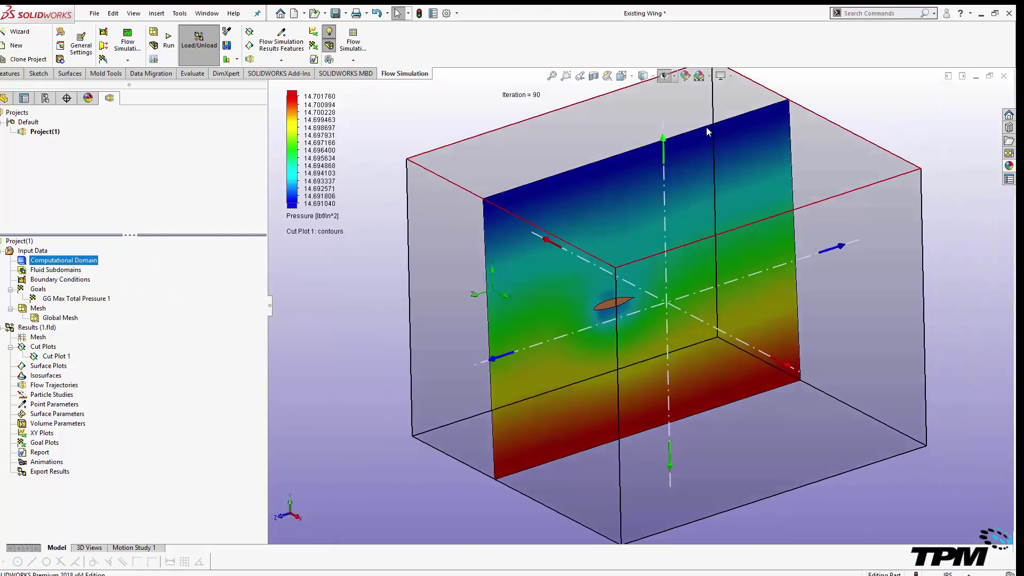
drag(665, 140, 663, 189)
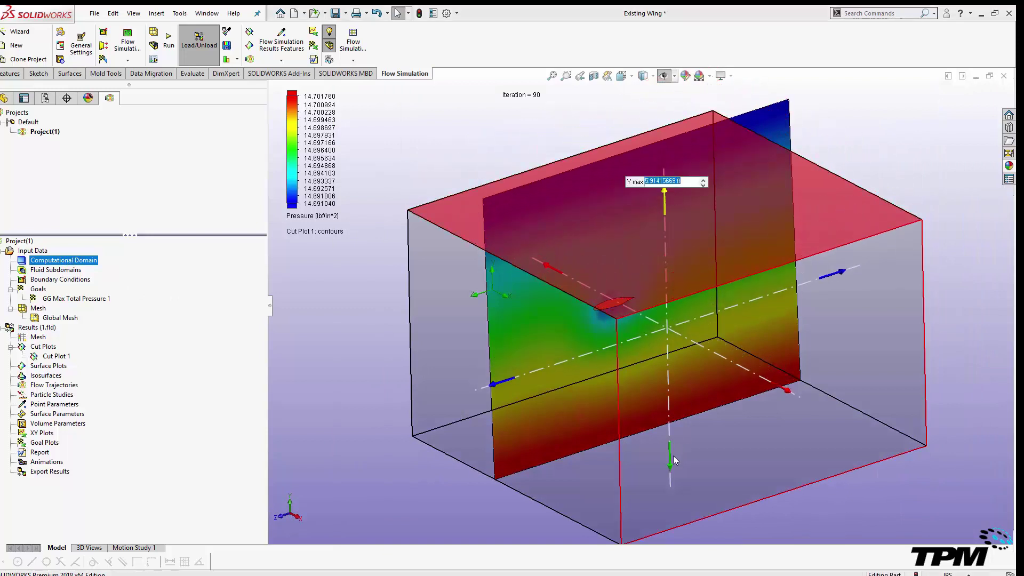
drag(670, 468, 669, 410)
Pull the domain's Z max and Z min faces inward and finish editing.
drag(494, 360, 538, 341)
click(583, 333)
drag(841, 244, 815, 283)
middle_drag(363, 349, 397, 332)
click(396, 332)
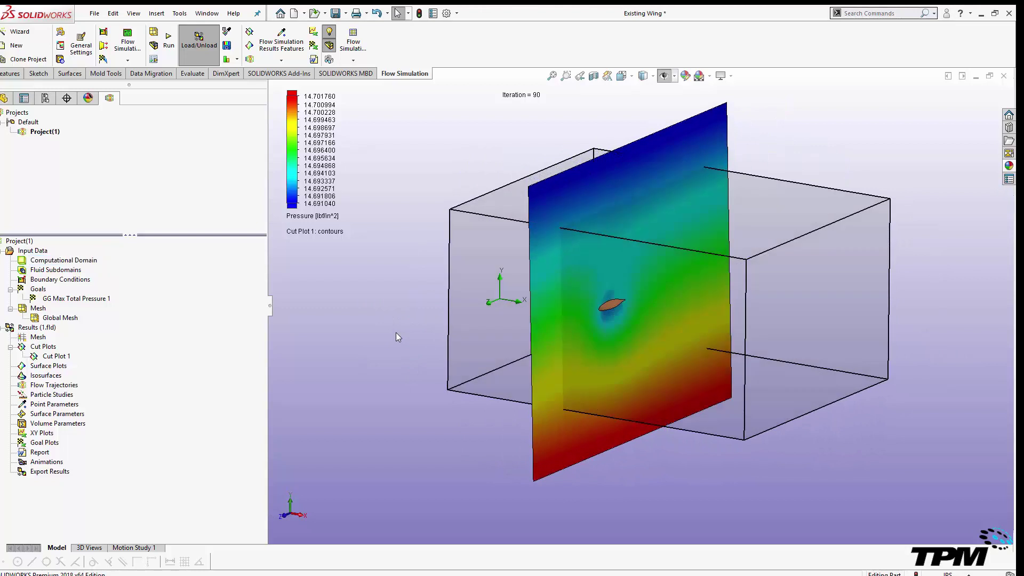